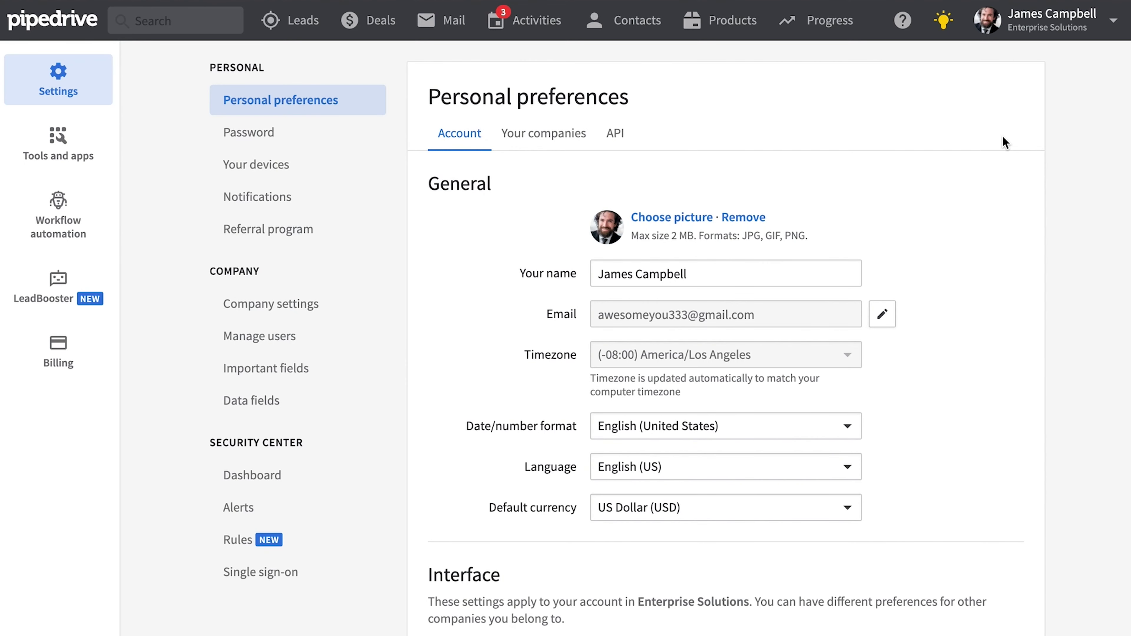
- Invite three new users by pasting their e-mail addresses under Manage users, and preview the invitations
{"action": "left_click", "coordinate": [300, 346]}
{"action": "left_click", "coordinate": [572, 198]}
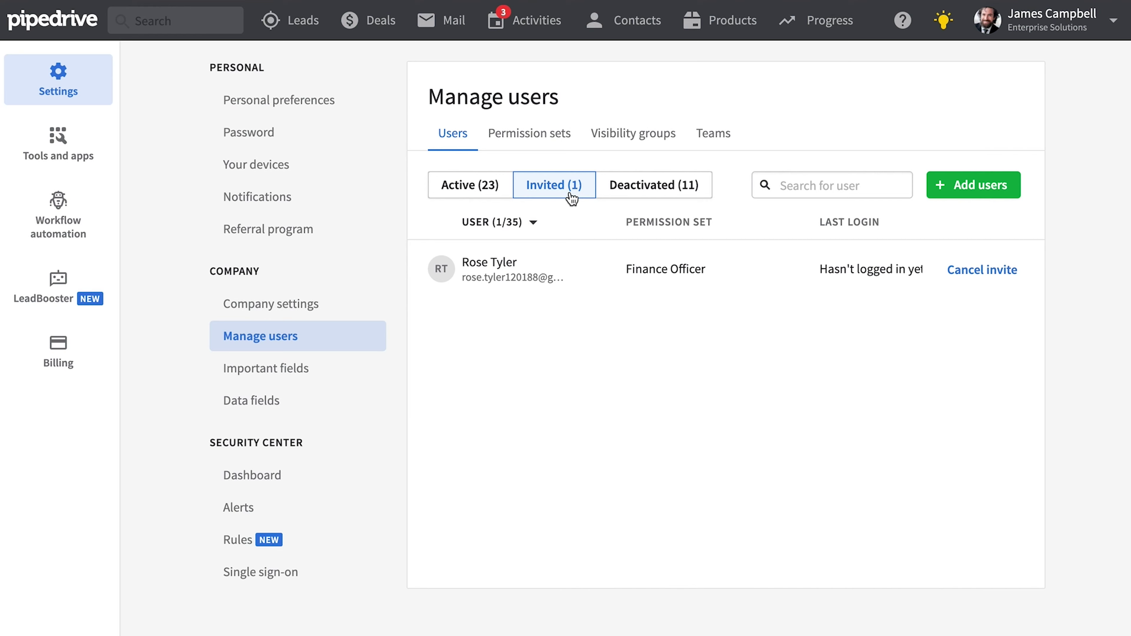
{"action": "left_click", "coordinate": [939, 185]}
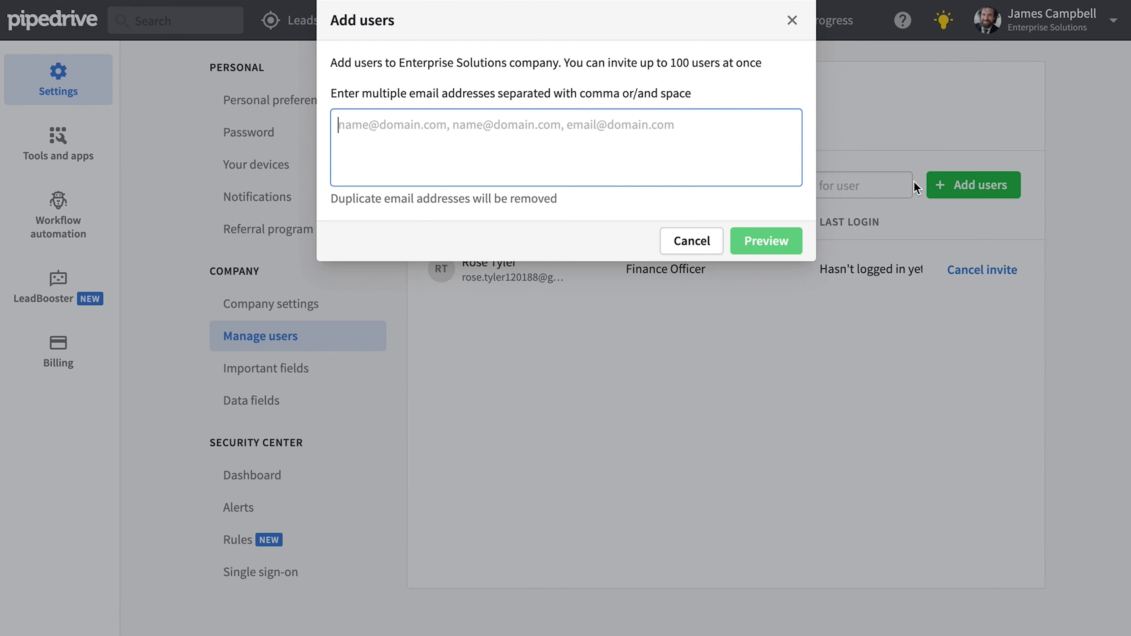
{"action": "key", "text": "ctrl+v"}
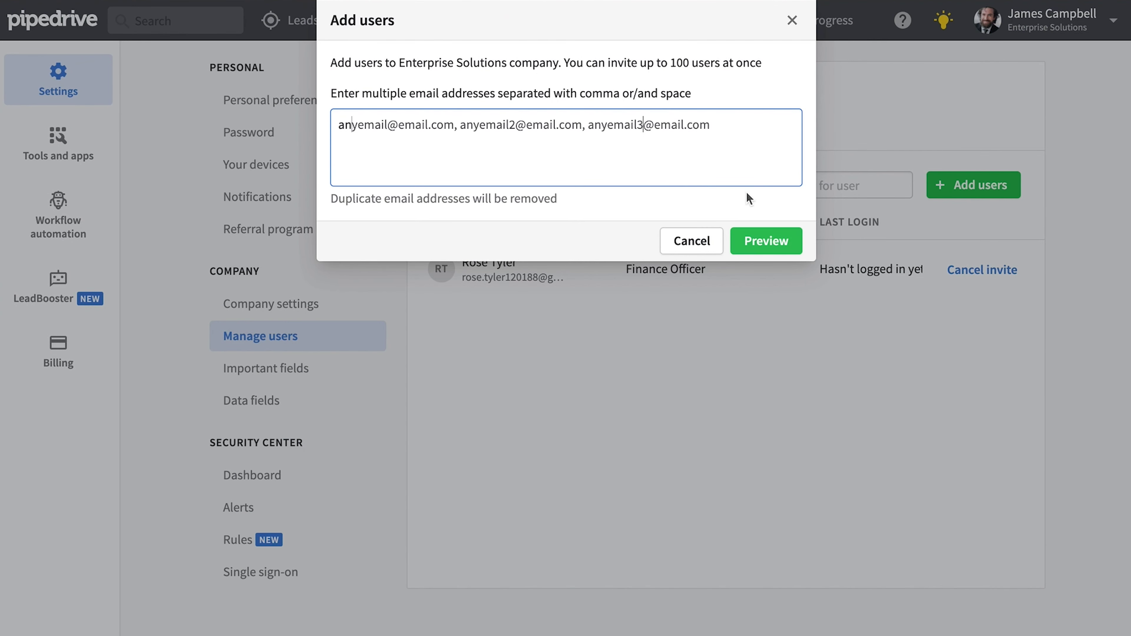
{"action": "left_click", "coordinate": [763, 240]}
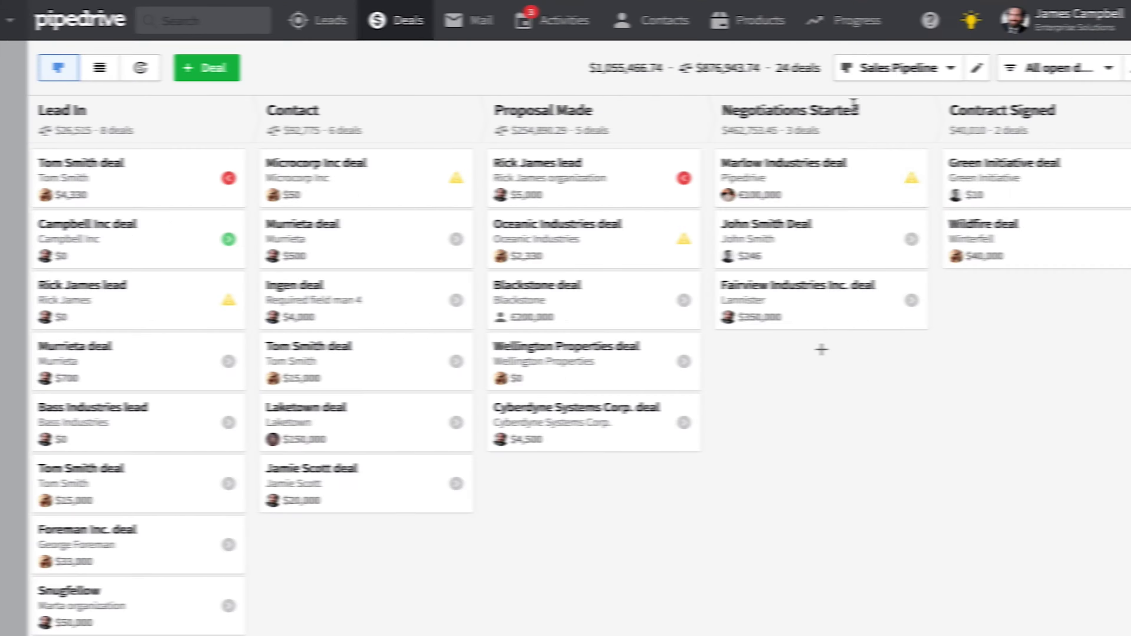
- Create a new Activities performance report from Progress > Insights
{"action": "left_click", "coordinate": [832, 22]}
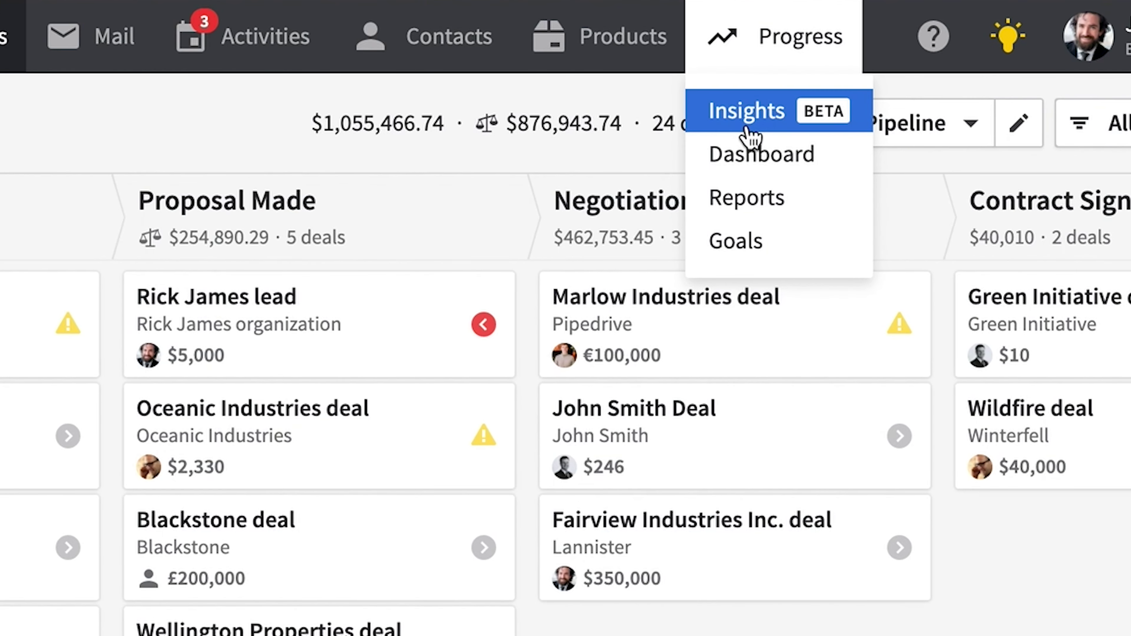
{"action": "left_click", "coordinate": [749, 117]}
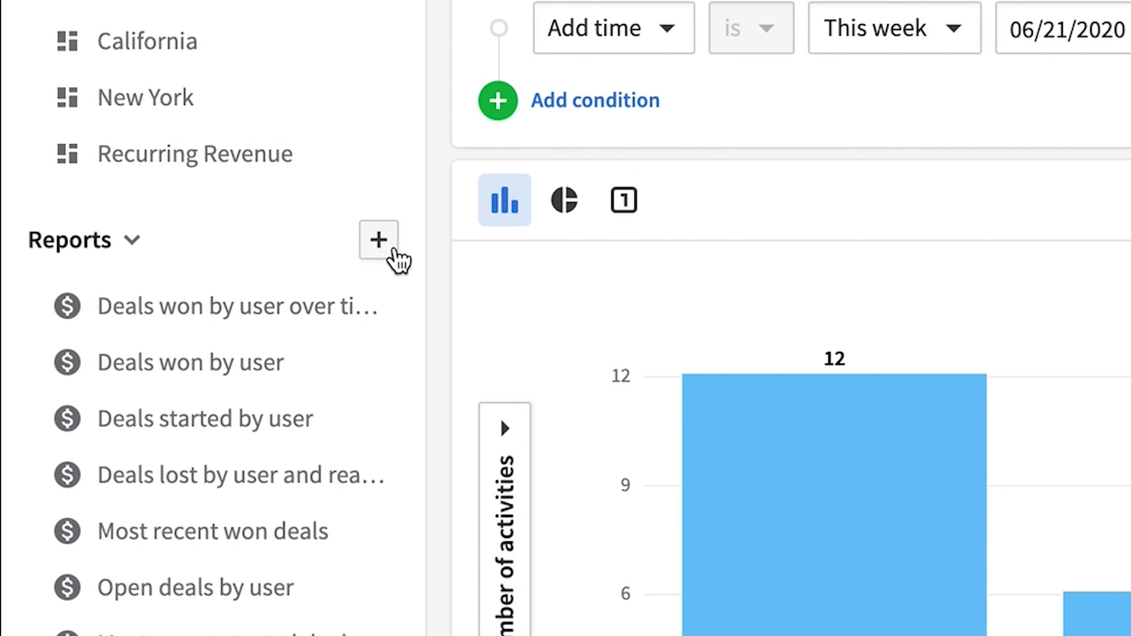
{"action": "left_click", "coordinate": [392, 250]}
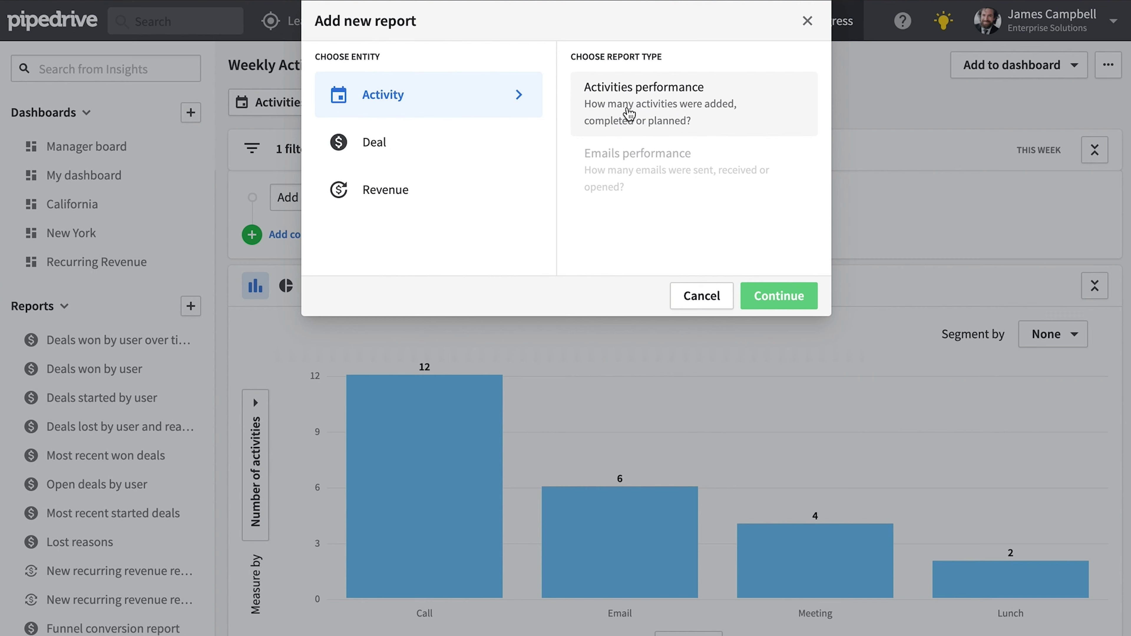
{"action": "left_click", "coordinate": [628, 112]}
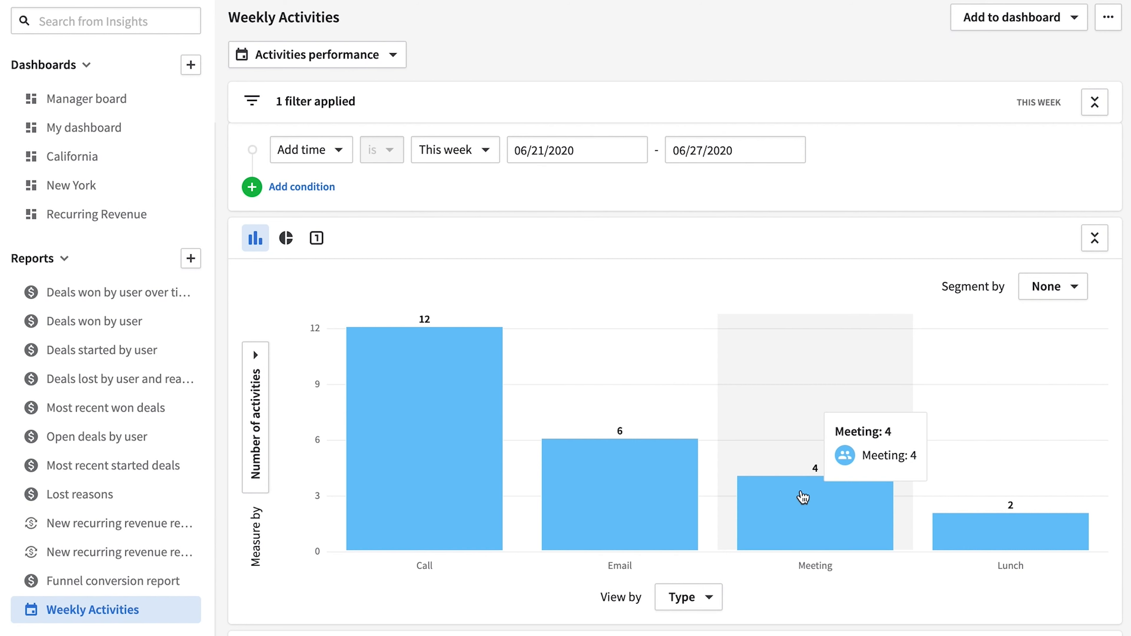
- Segment the chart by Assigned to user, view it by Status, and measure it by Duration
{"action": "left_click", "coordinate": [1057, 286]}
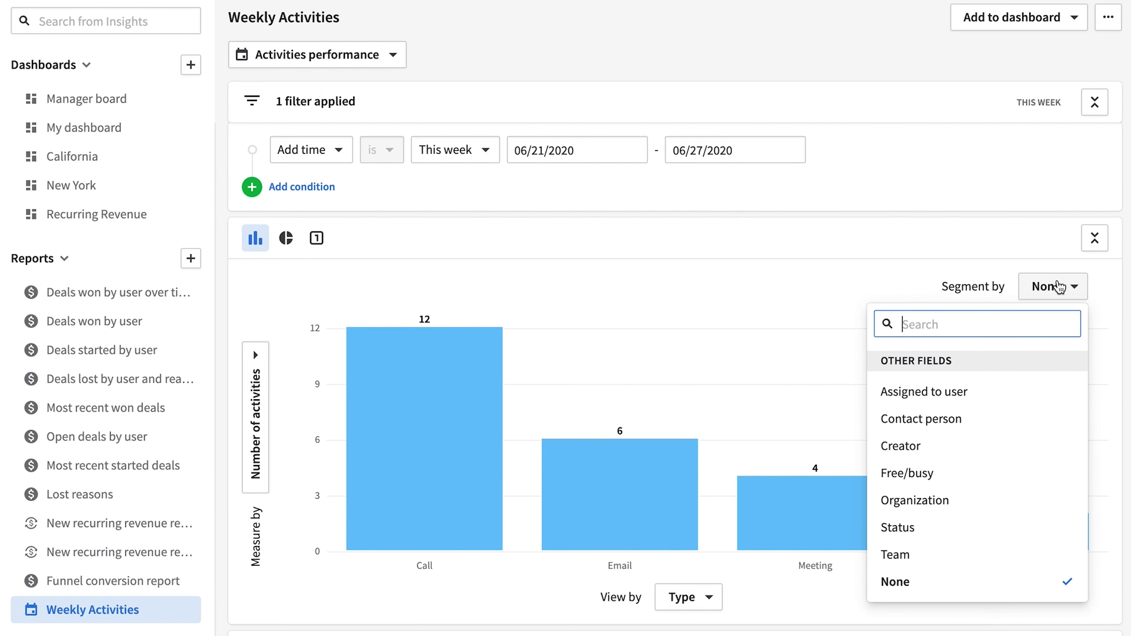
{"action": "left_click", "coordinate": [993, 399]}
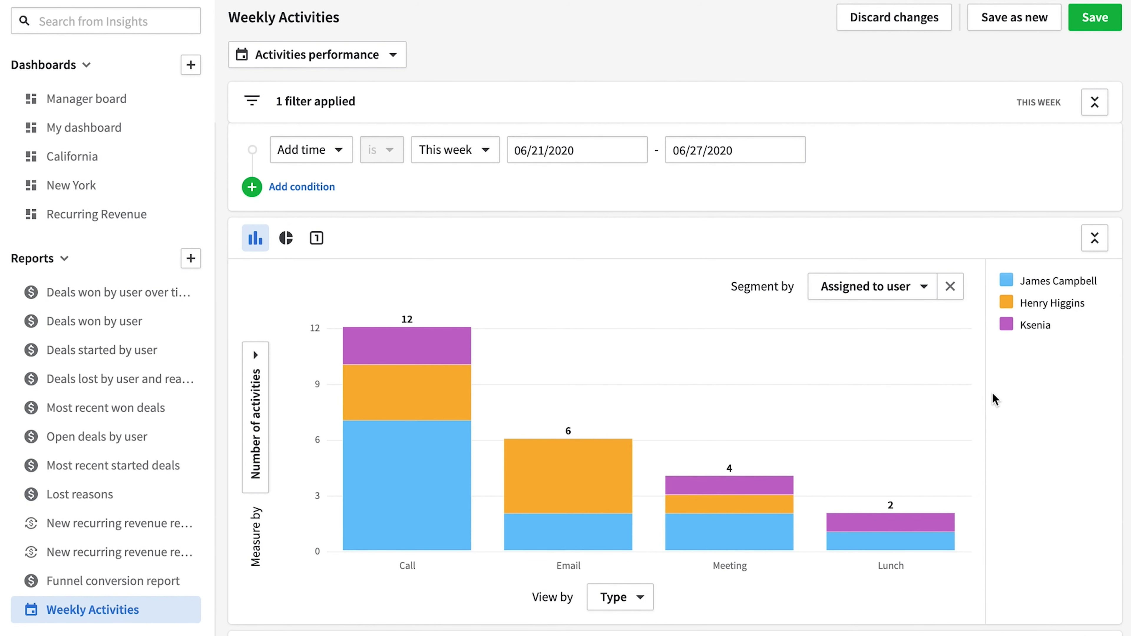
{"action": "mouse_move", "coordinate": [367, 387]}
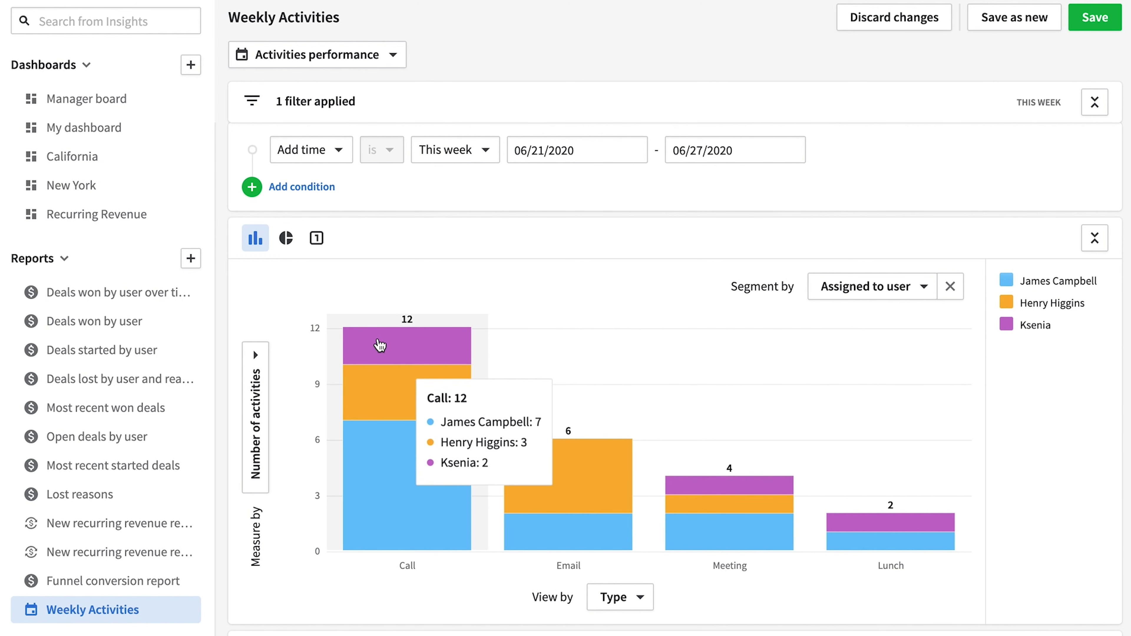
{"action": "mouse_move", "coordinate": [752, 517]}
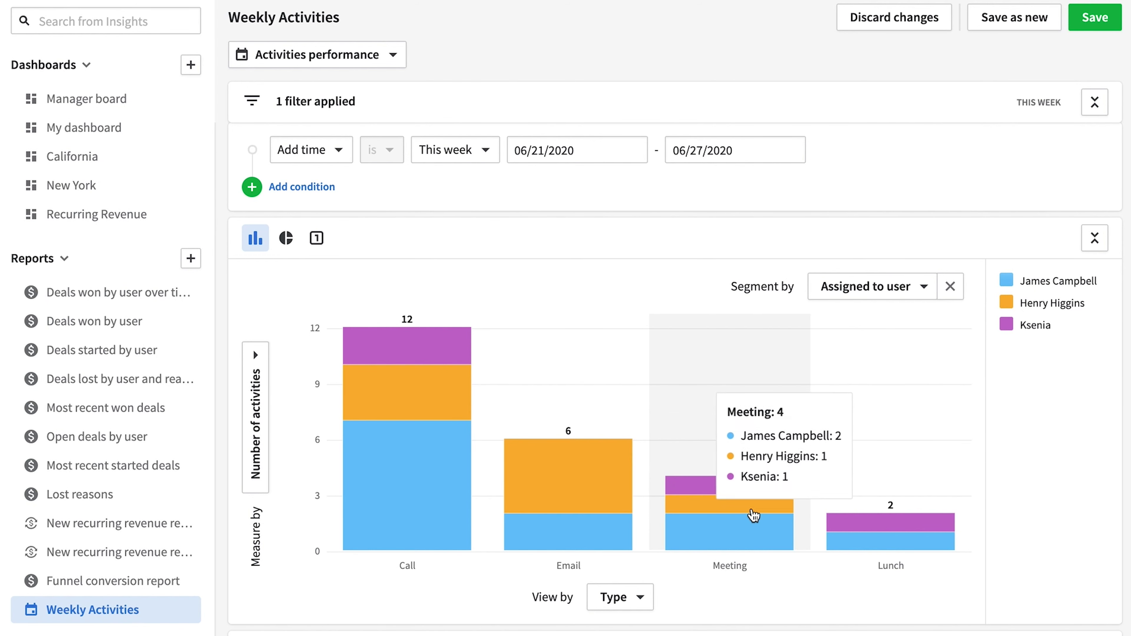
{"action": "left_click", "coordinate": [639, 599]}
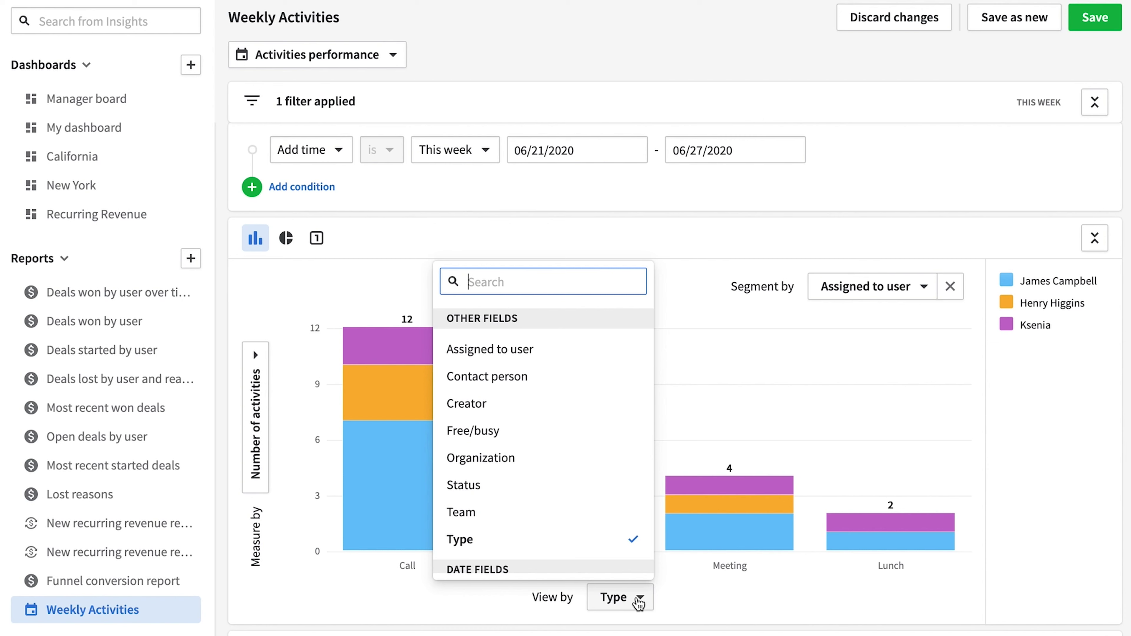
{"action": "left_click", "coordinate": [566, 488]}
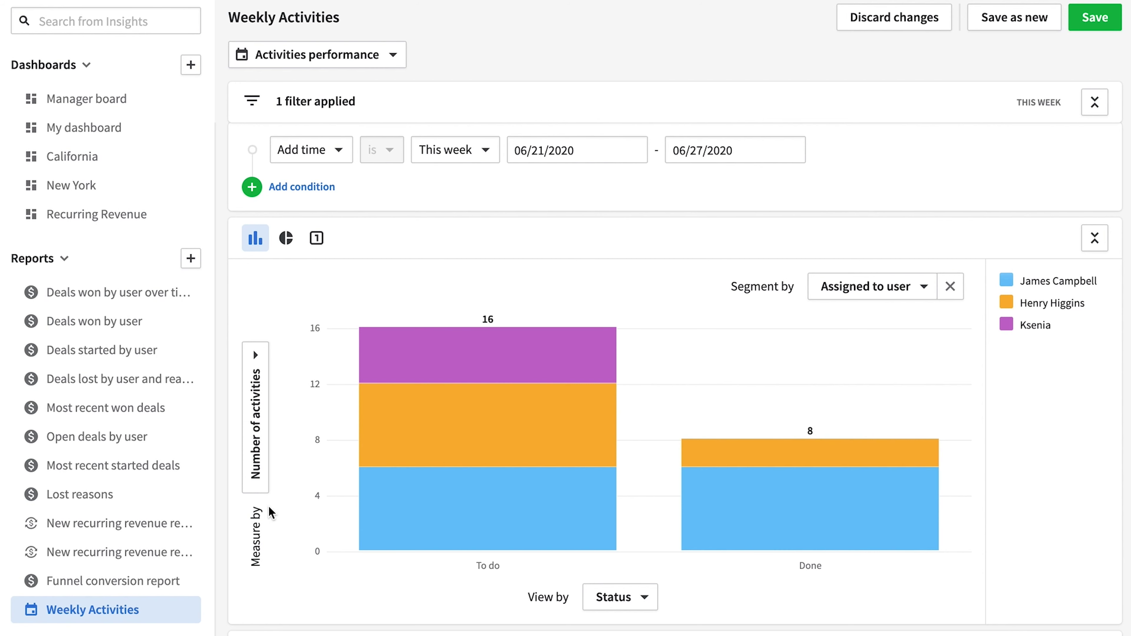
{"action": "left_click", "coordinate": [255, 458]}
{"action": "left_click", "coordinate": [312, 438]}
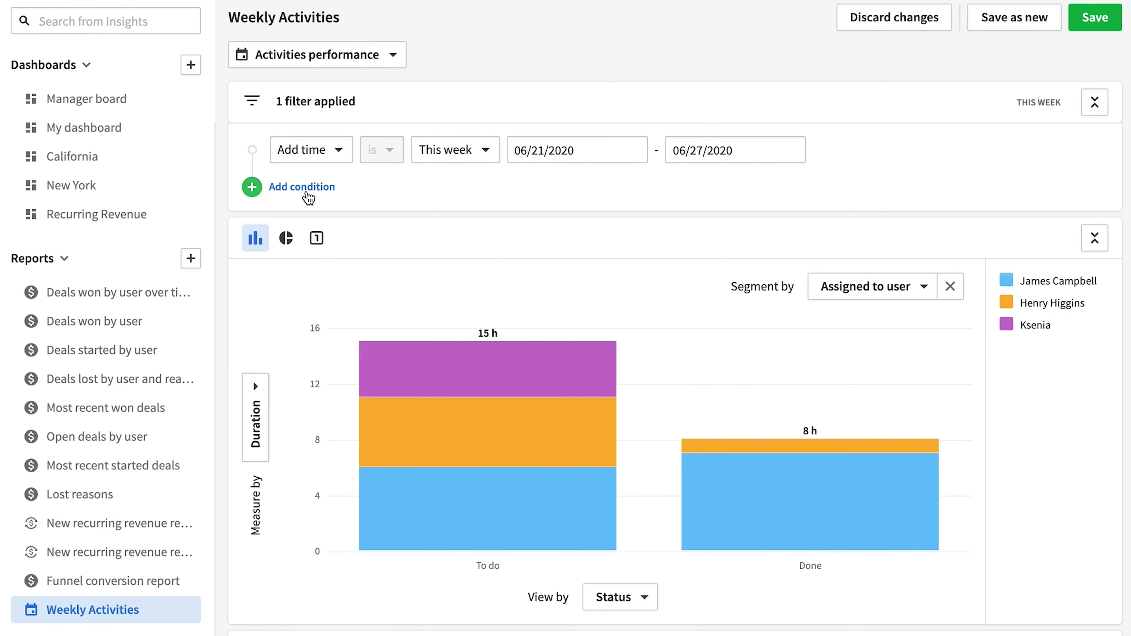
- Add a second report filter so it checks activity Type is Call
{"action": "left_click", "coordinate": [302, 186]}
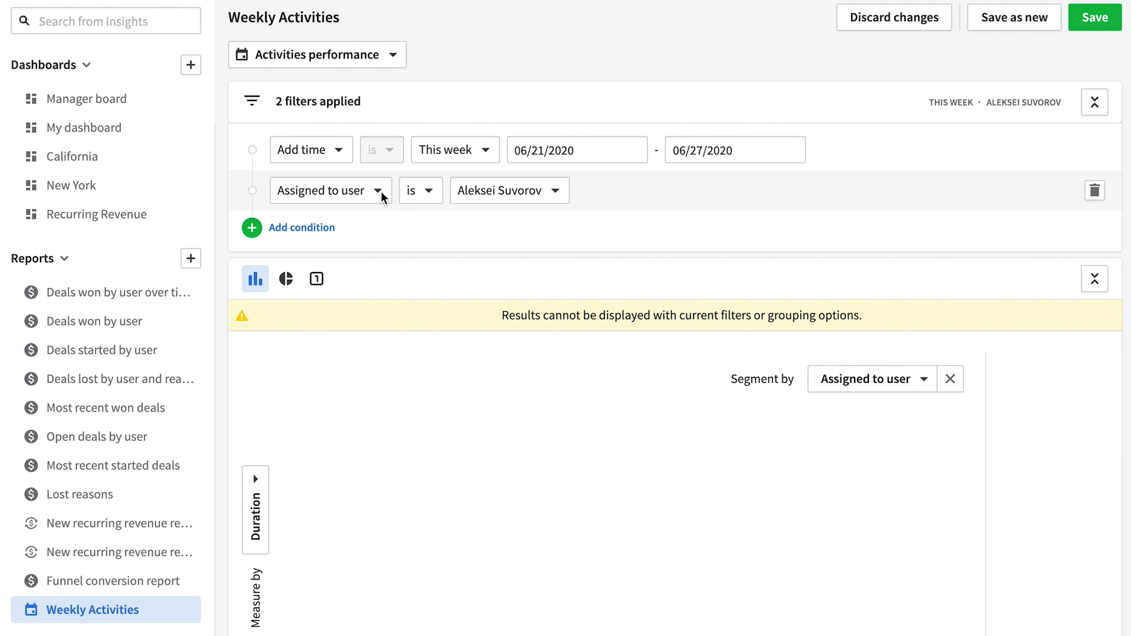
{"action": "left_click", "coordinate": [378, 192]}
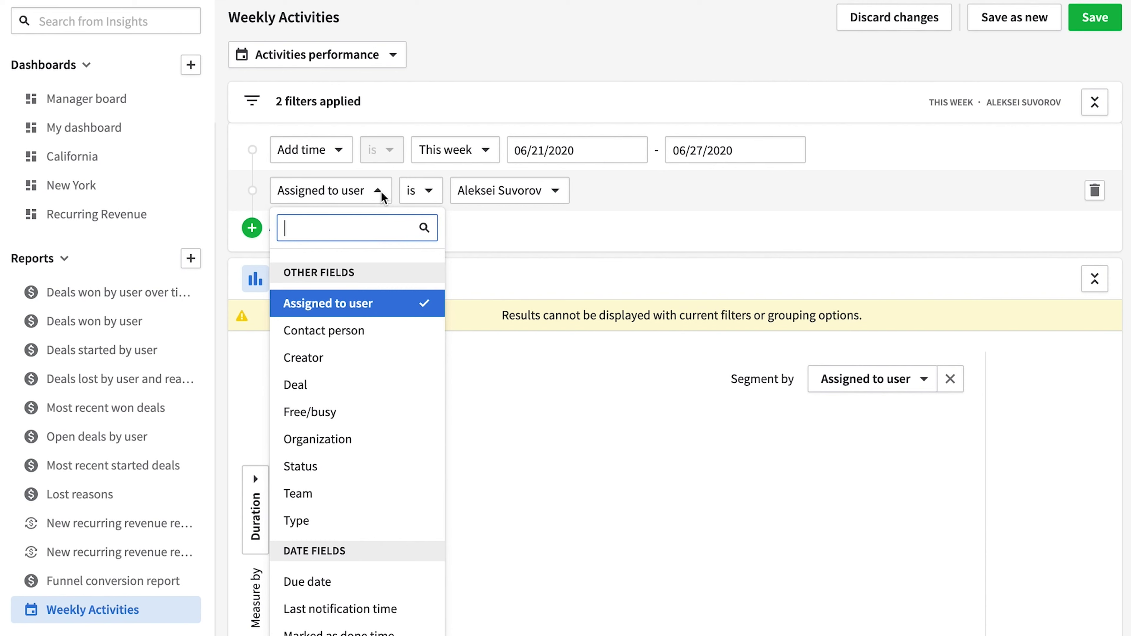
{"action": "scroll", "coordinate": [378, 357], "scroll_direction": "down", "scroll_amount": 1}
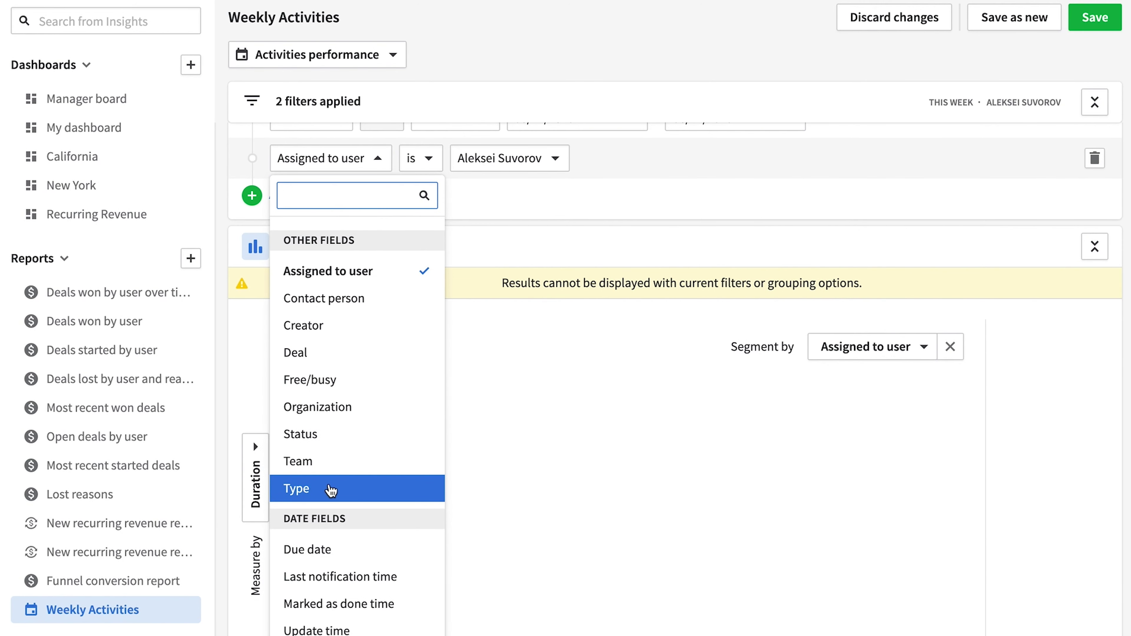
{"action": "left_click", "coordinate": [330, 489]}
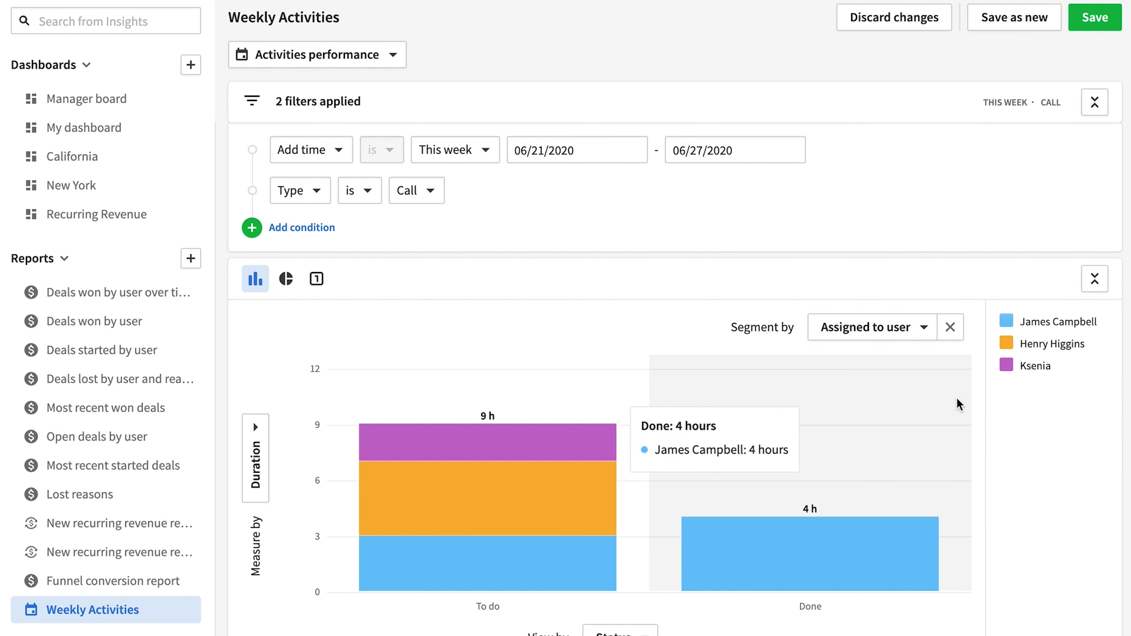
- Place the Weekly Activities report onto My dashboard
{"action": "scroll", "coordinate": [963, 408], "scroll_direction": "down", "scroll_amount": 1}
{"action": "scroll", "coordinate": [651, 578], "scroll_direction": "up", "scroll_amount": 2}
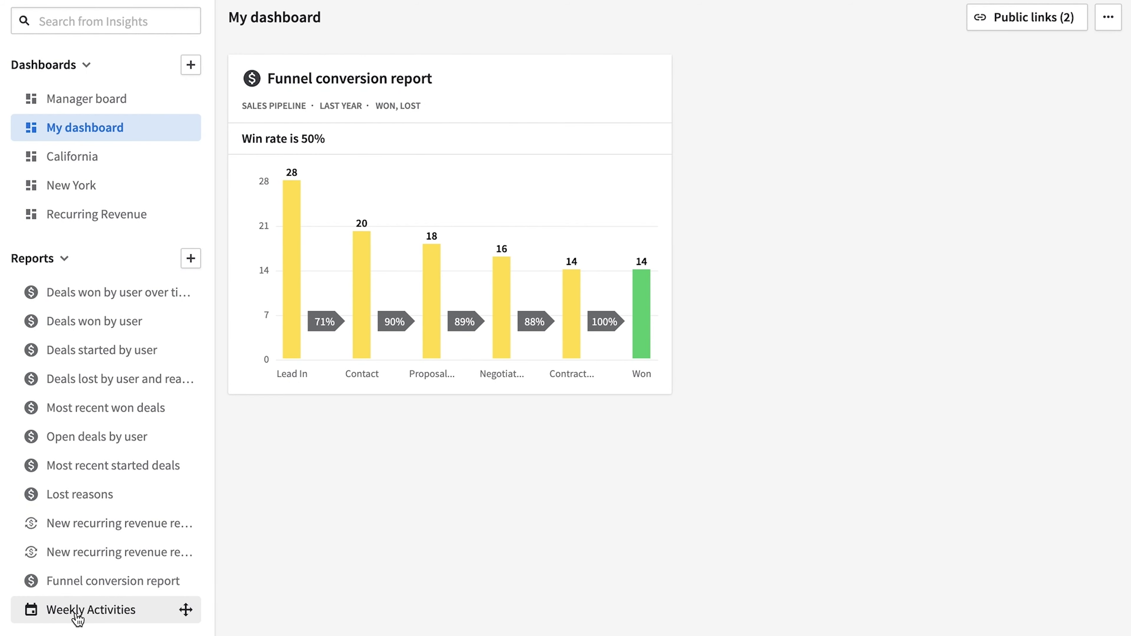
{"action": "left_click_drag", "start_coordinate": [73, 614], "coordinate": [392, 169]}
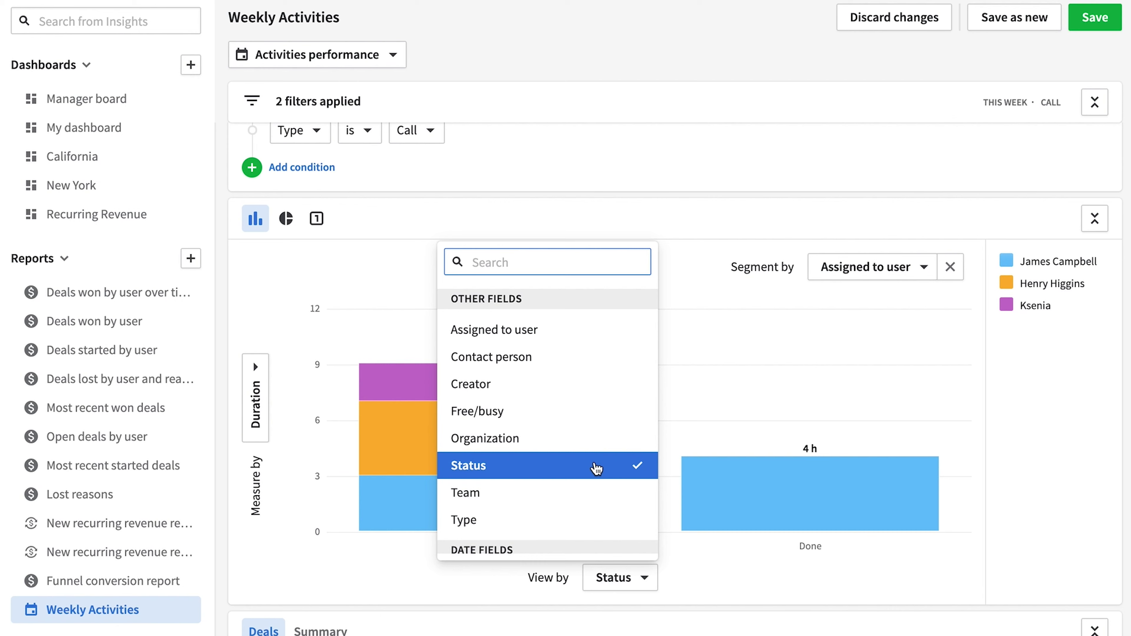
- Set the Weekly Activities report's View by to Team
{"action": "scroll", "coordinate": [596, 464], "scroll_direction": "down", "scroll_amount": 2}
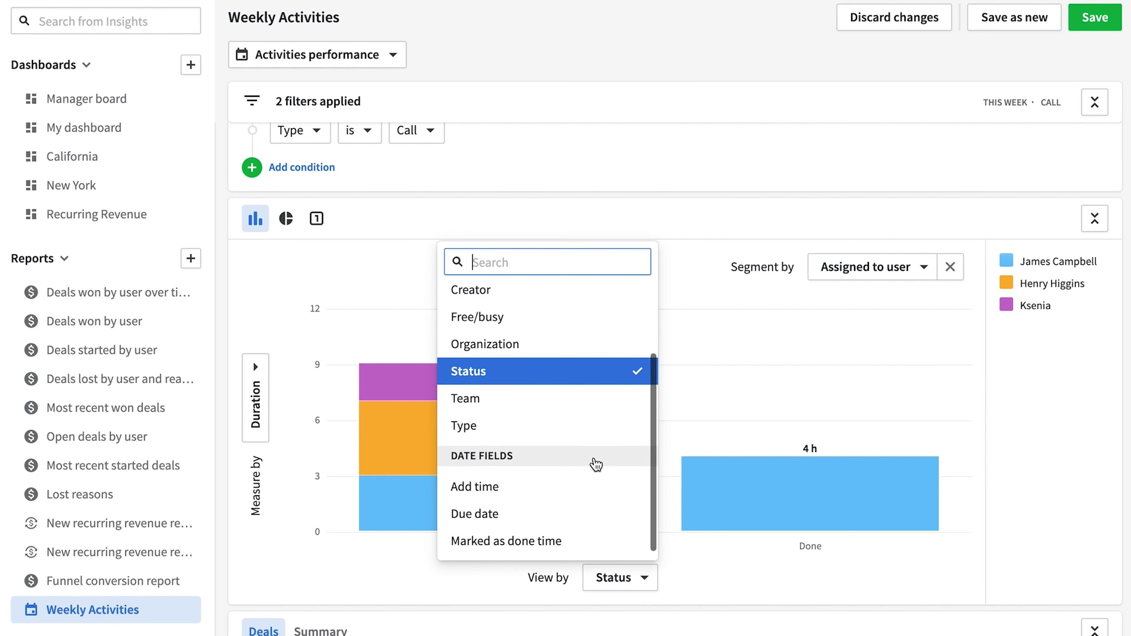
{"action": "left_click", "coordinate": [500, 397]}
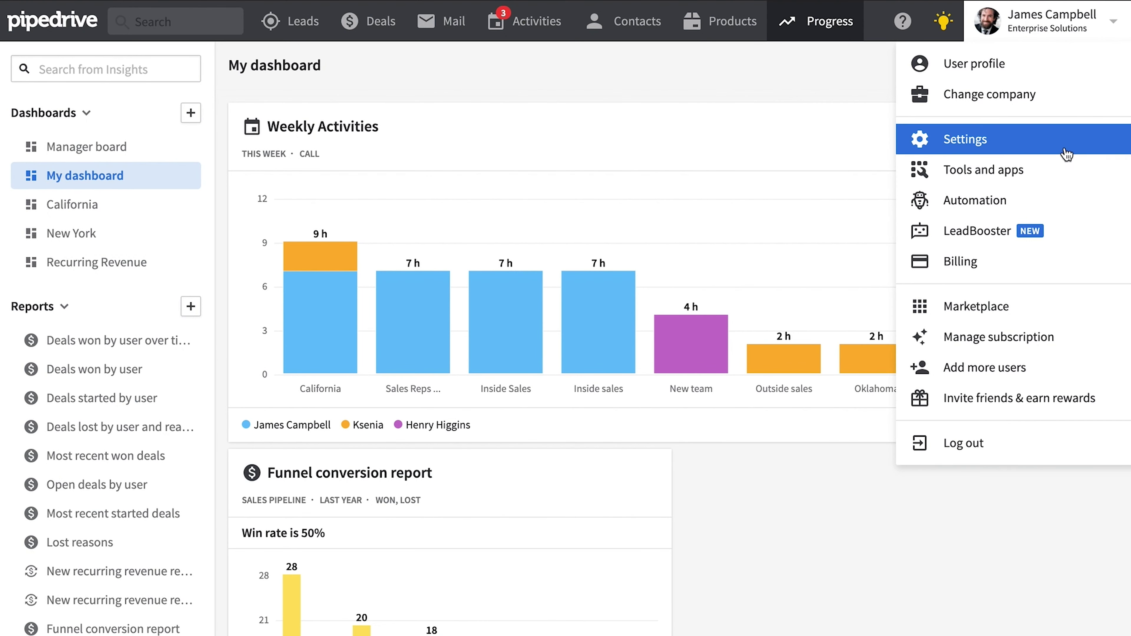
- Open Settings > Data fields and look over the custom field types
{"action": "left_click", "coordinate": [1055, 151]}
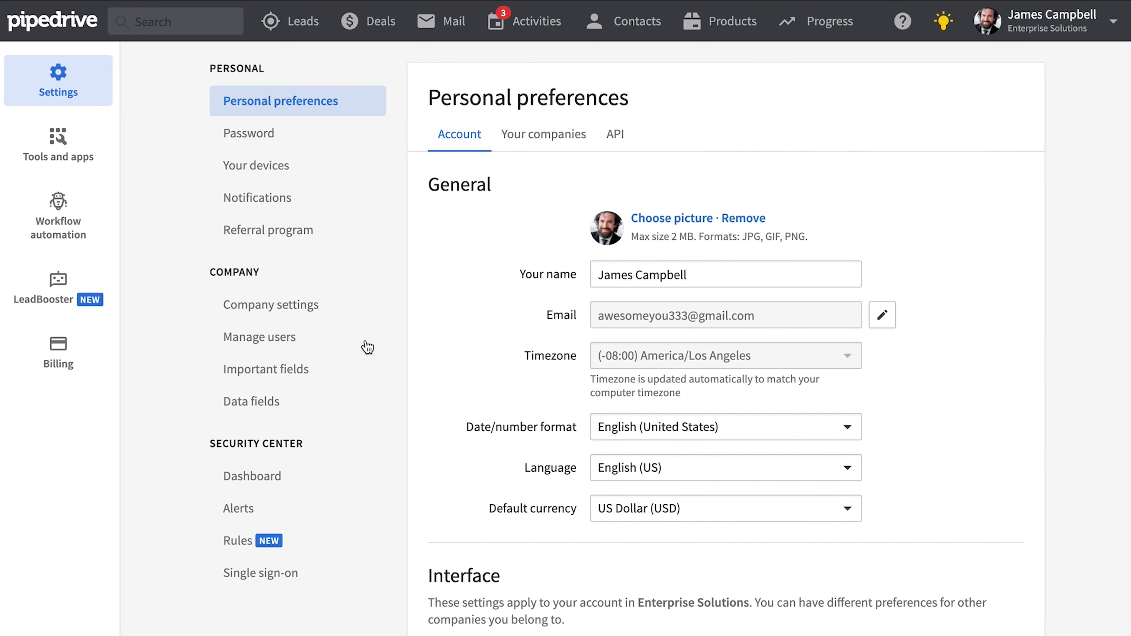
{"action": "left_click", "coordinate": [303, 415]}
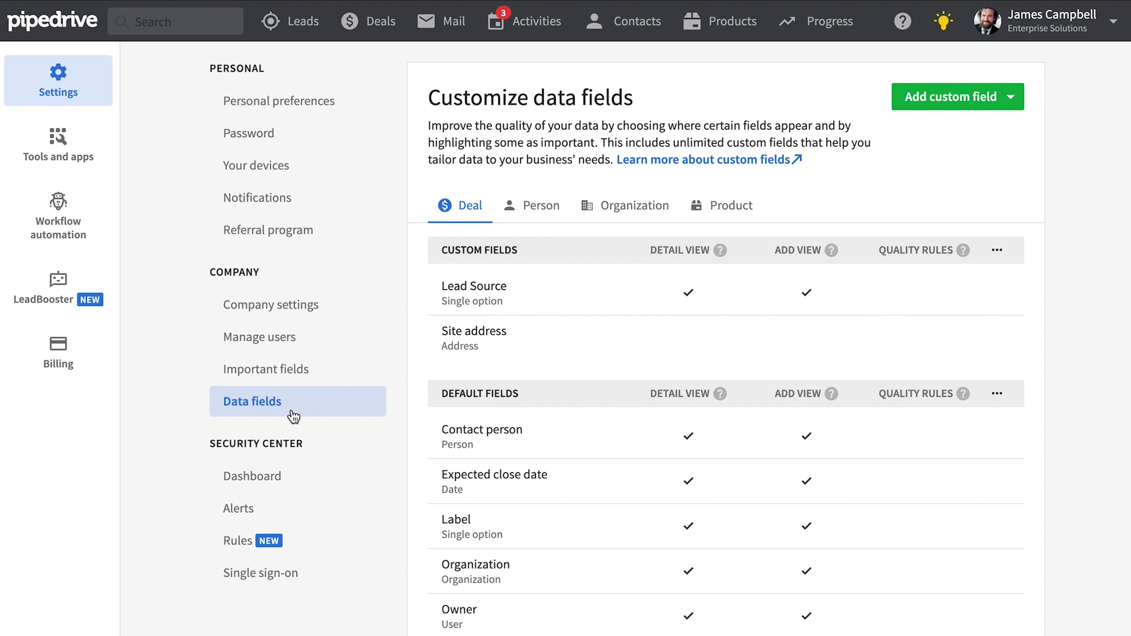
{"action": "left_click", "coordinate": [948, 103]}
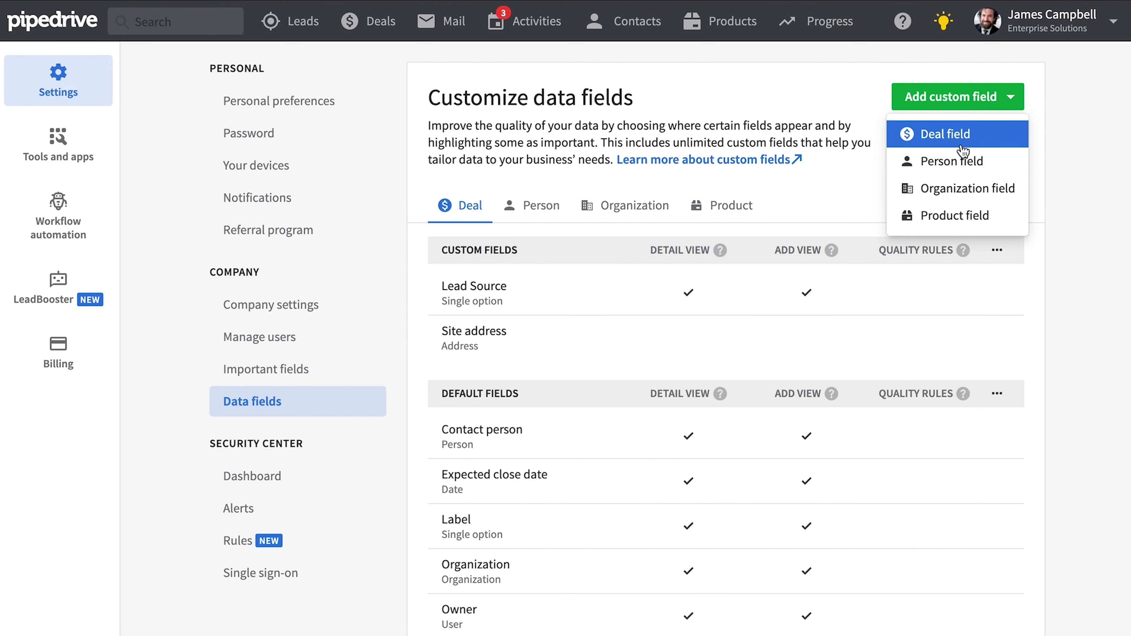
{"action": "left_click", "coordinate": [861, 224]}
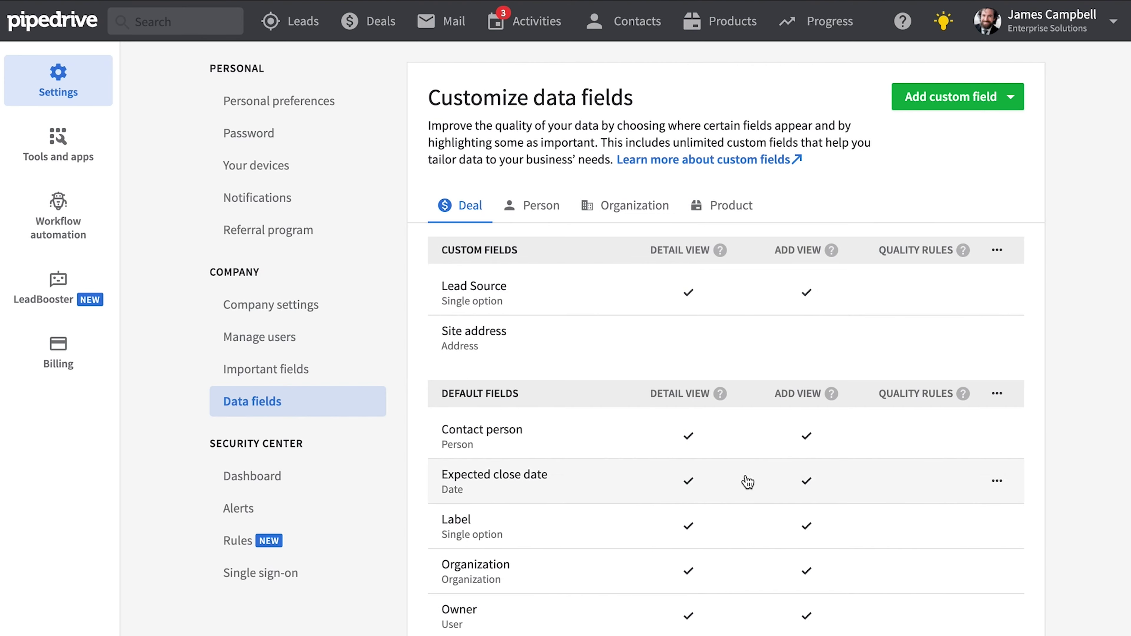
- Mark the deal Organization field Important, leave Required off, and add a Venue Location value
{"action": "left_click", "coordinate": [915, 570]}
{"action": "left_click", "coordinate": [609, 158]}
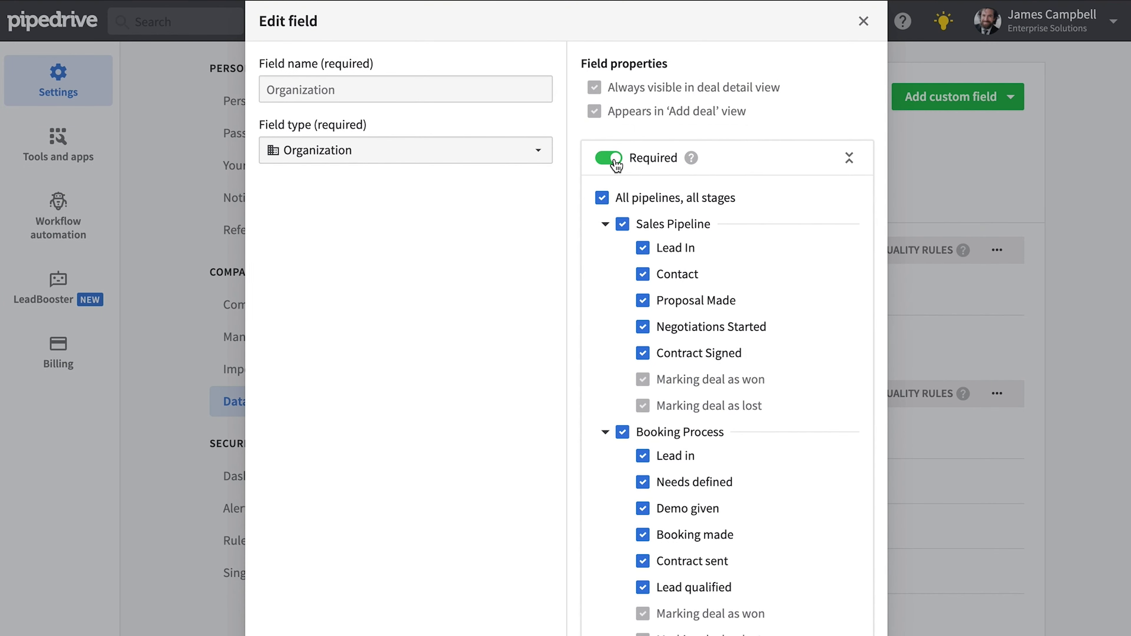
{"action": "left_click", "coordinate": [609, 159]}
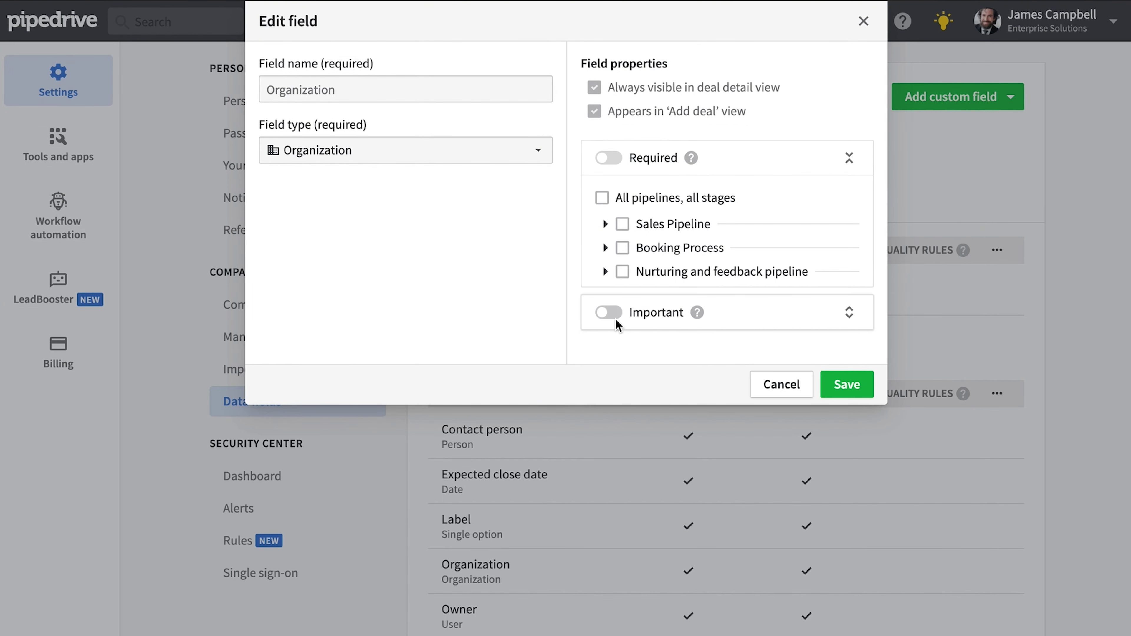
{"action": "left_click", "coordinate": [609, 312]}
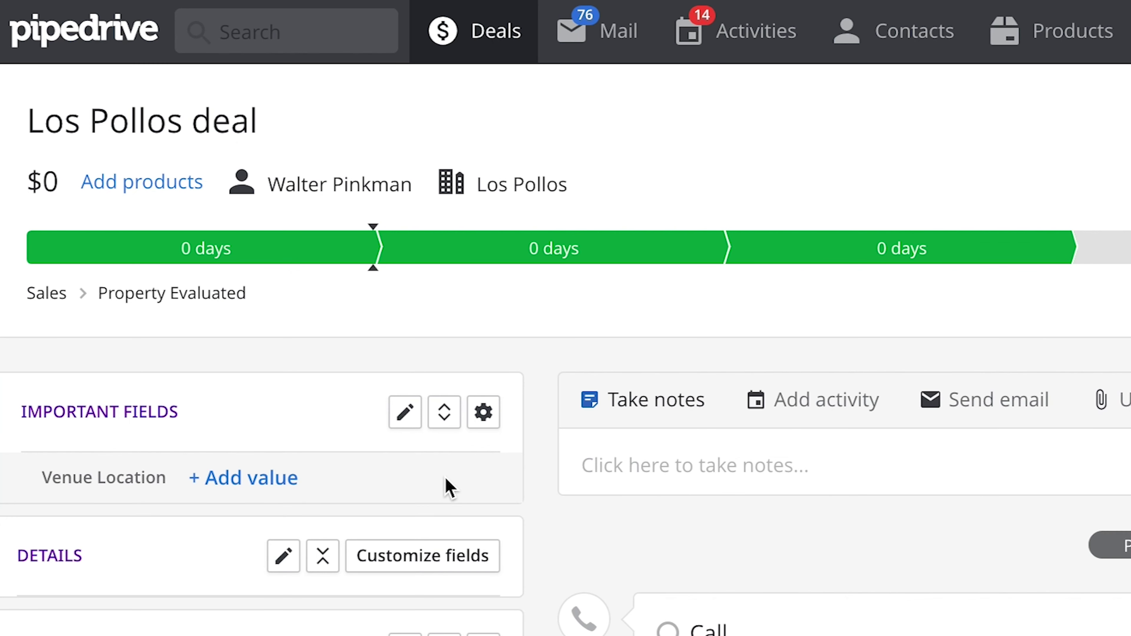
{"action": "scroll", "coordinate": [447, 488], "scroll_direction": "down", "scroll_amount": 10}
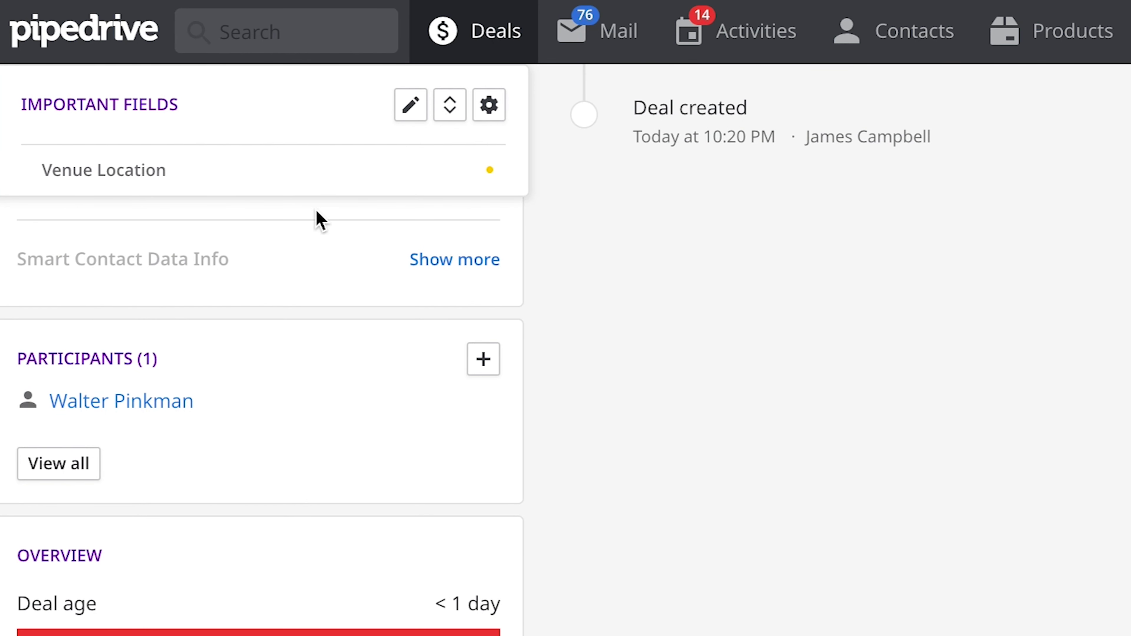
{"action": "left_click", "coordinate": [292, 183]}
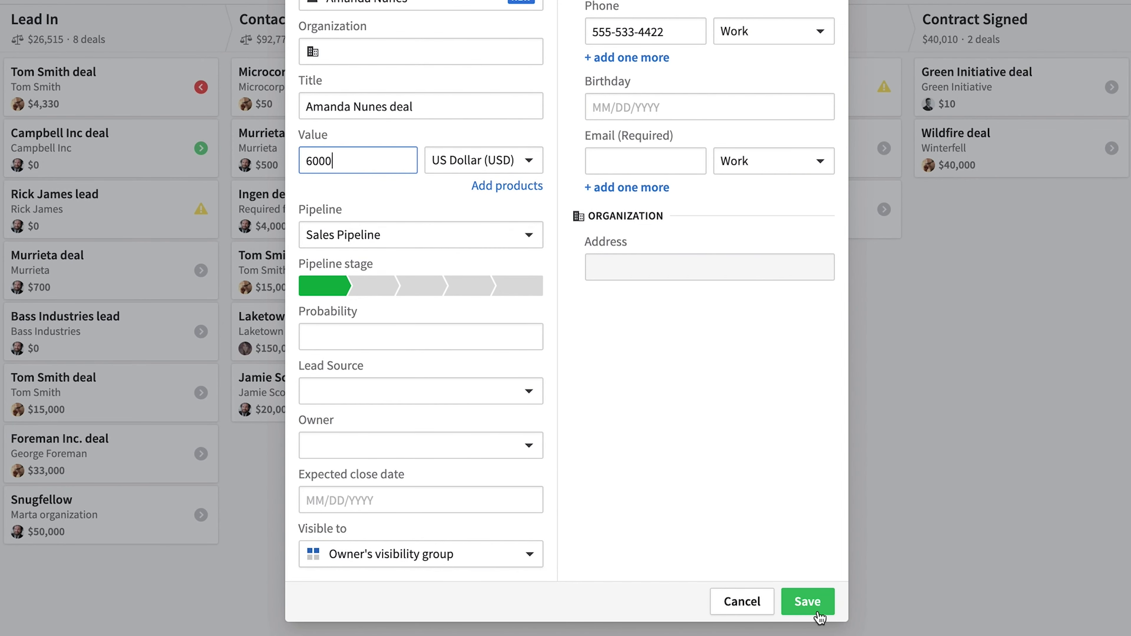
- Save the $6,000 deal and make Organization required only in the Sales Pipeline
{"action": "left_click", "coordinate": [818, 618]}
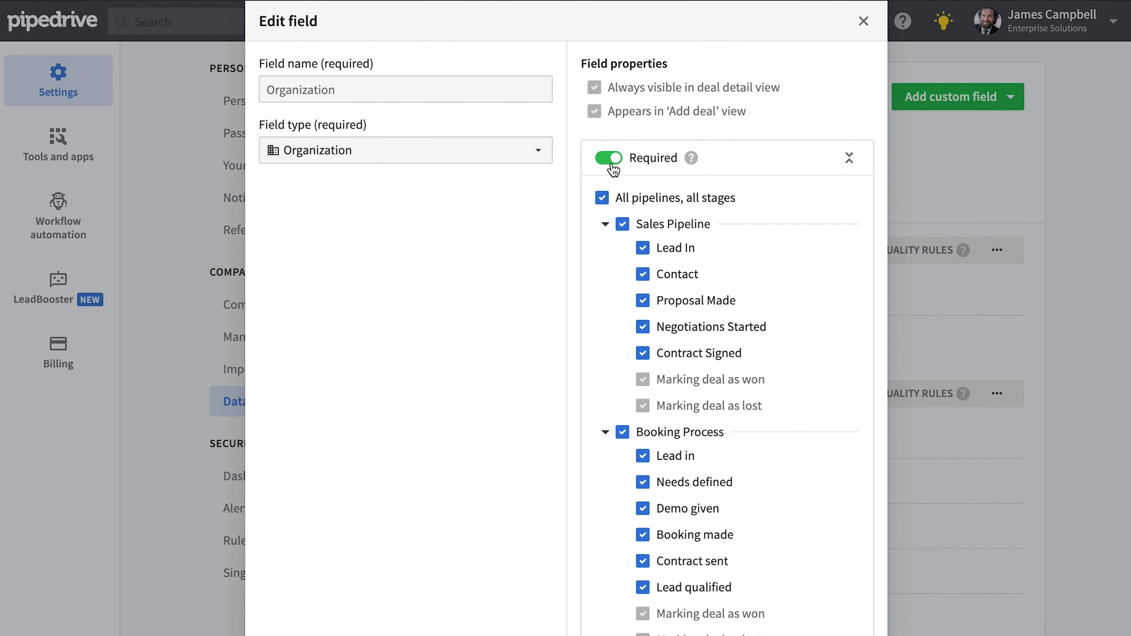
{"action": "left_click", "coordinate": [602, 198]}
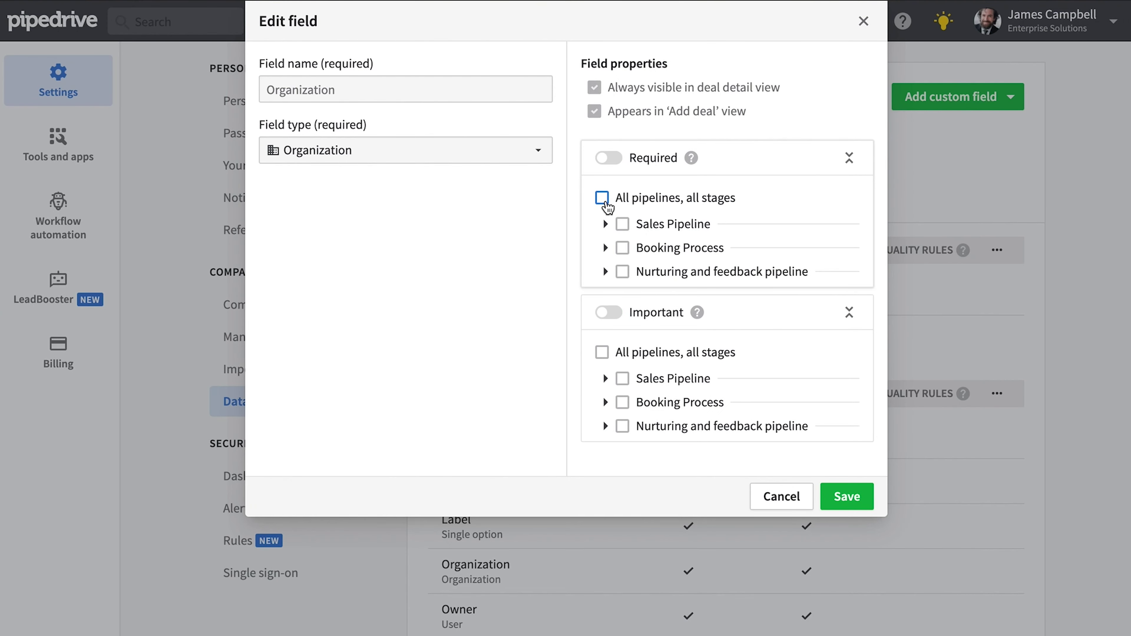
{"action": "left_click", "coordinate": [623, 224]}
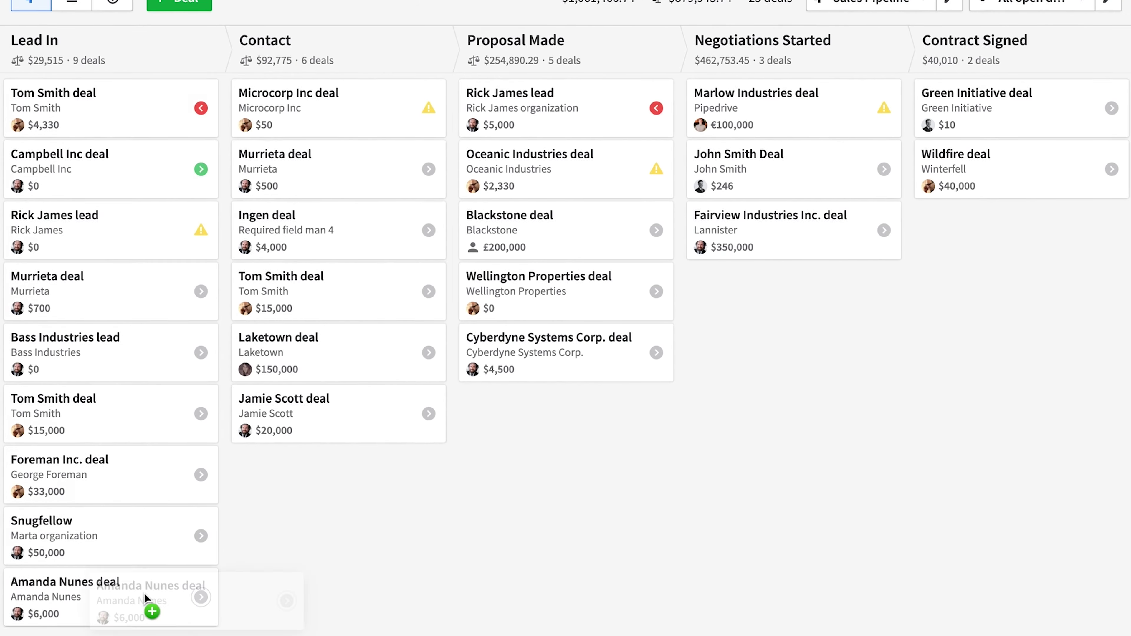
- Try dragging the new deal into Contact, then show the Person data fields
{"action": "left_click_drag", "start_coordinate": [89, 601], "coordinate": [309, 565]}
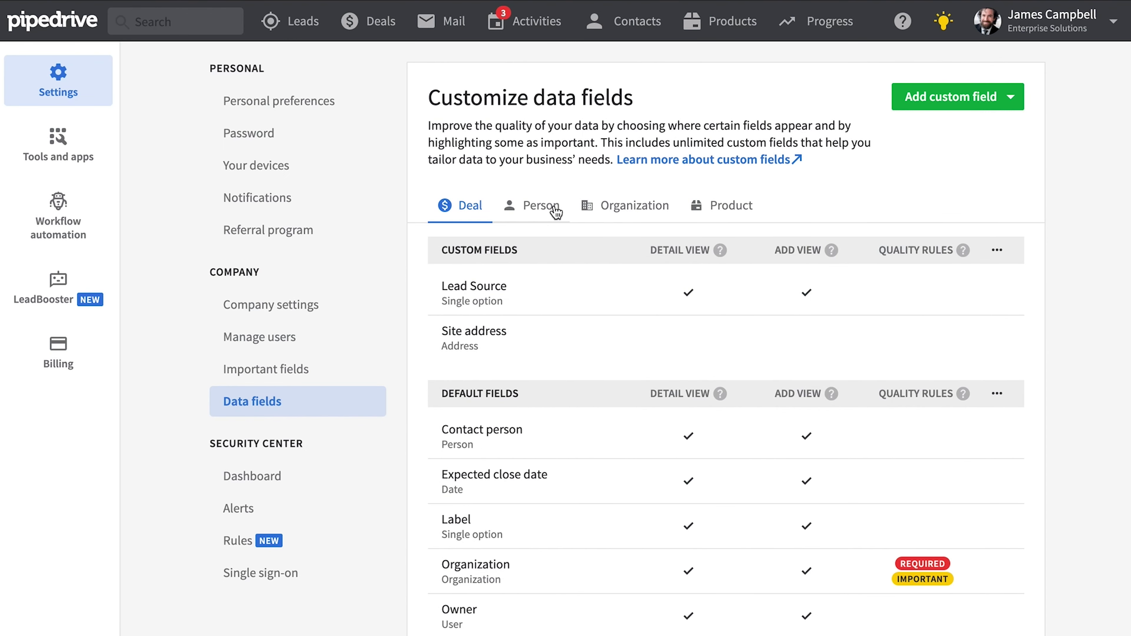
{"action": "left_click", "coordinate": [549, 214]}
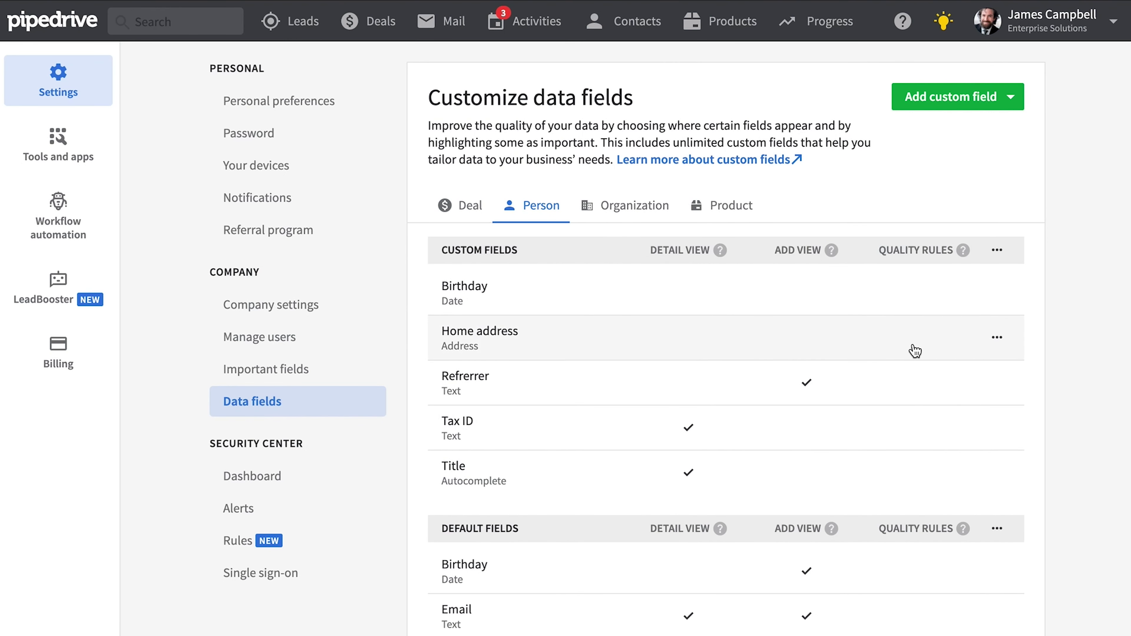
- Open the edit dialog for the Person Birthday field
{"action": "left_click", "coordinate": [929, 290]}
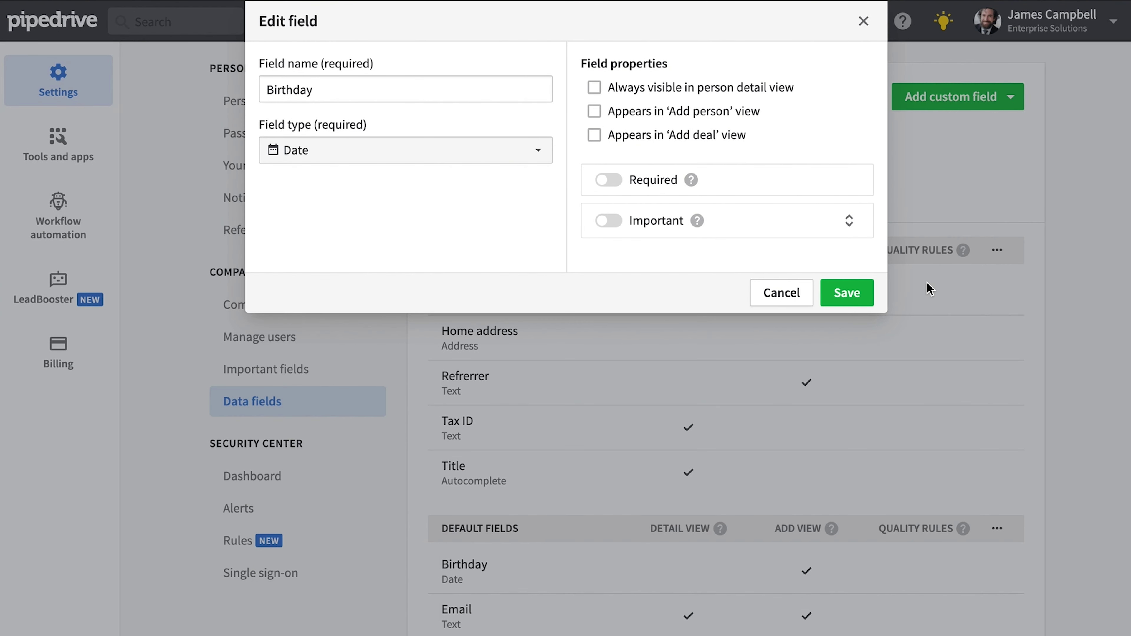